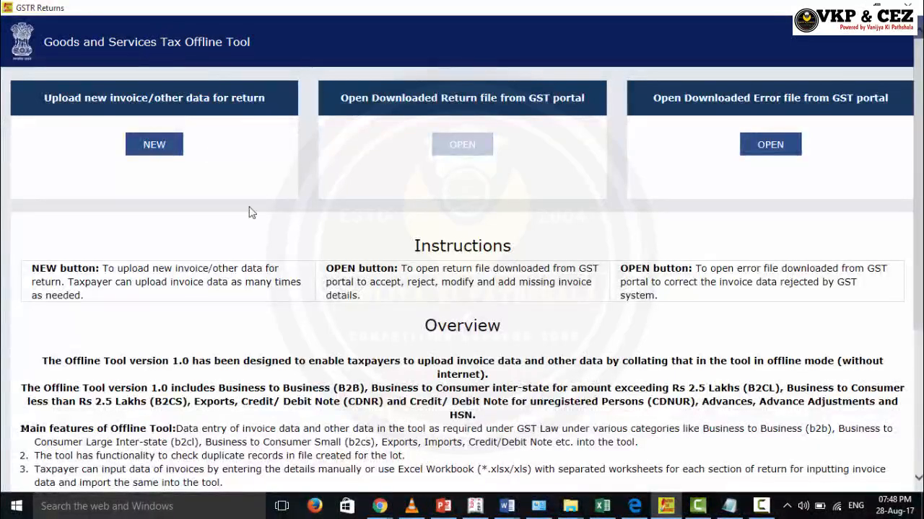
Start a new return with the supplier's GSTIN, financial year 2017-18 and tax period August
click(153, 145)
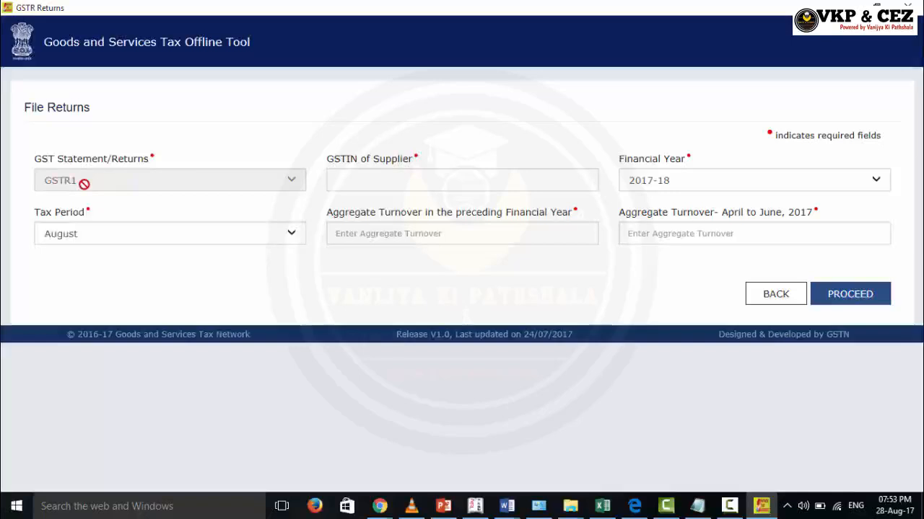
click(381, 178)
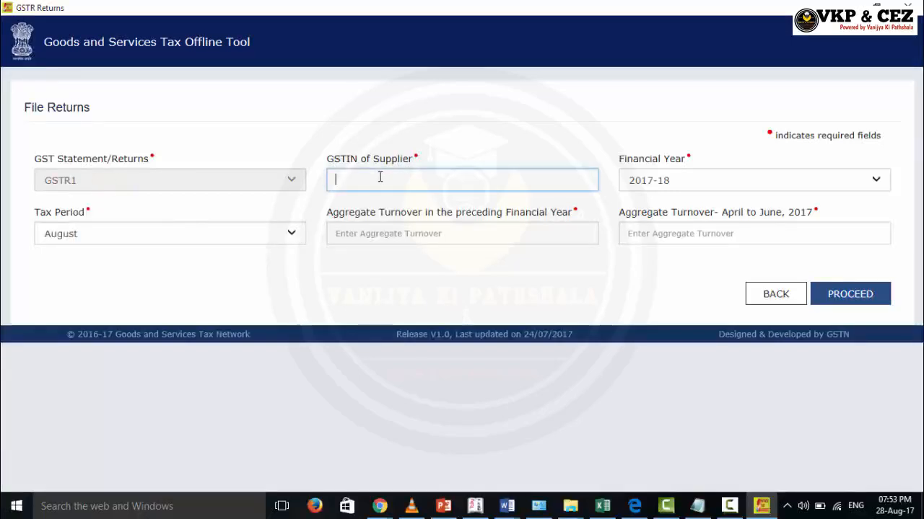
click(672, 183)
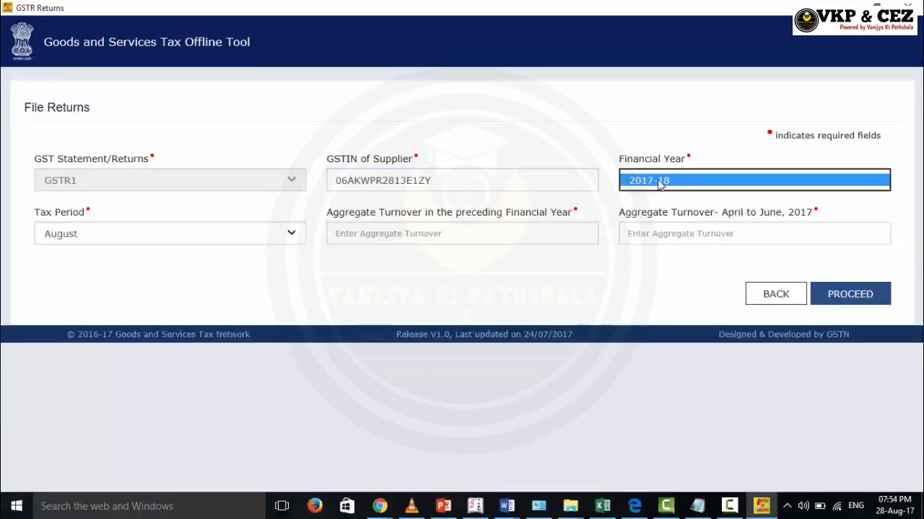
click(150, 243)
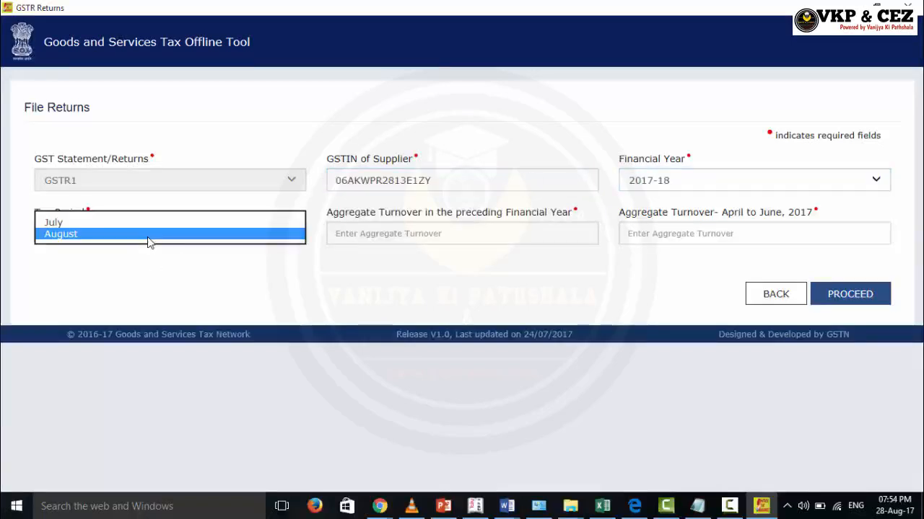
click(147, 239)
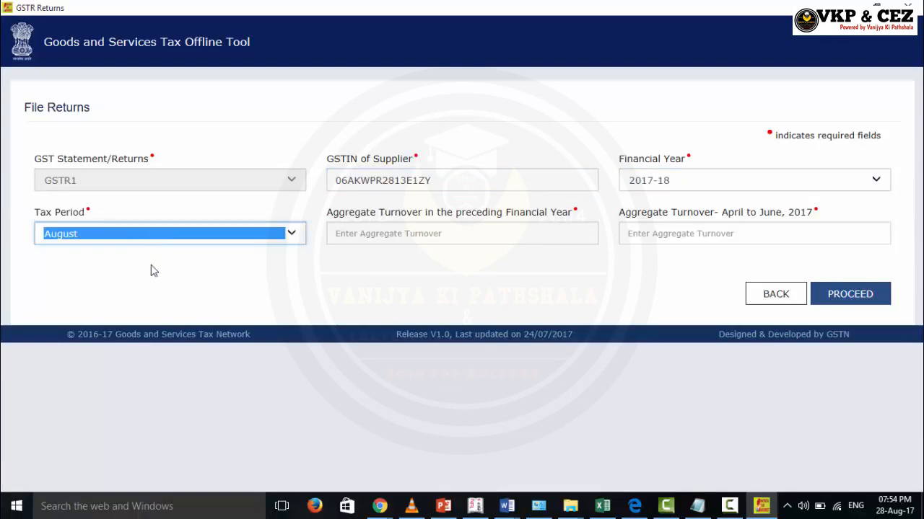
click(151, 270)
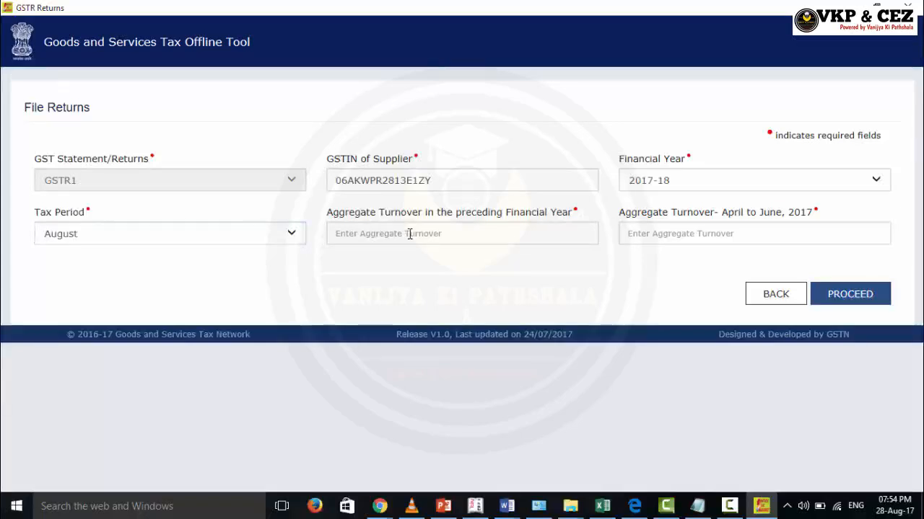
Enter turnovers of 500000 and 150000 and proceed to invoice entry
click(409, 232)
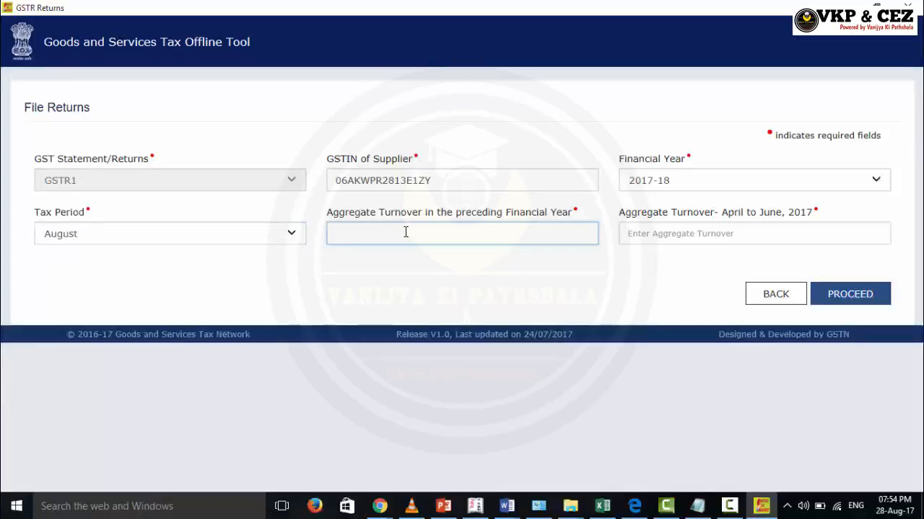
click(376, 282)
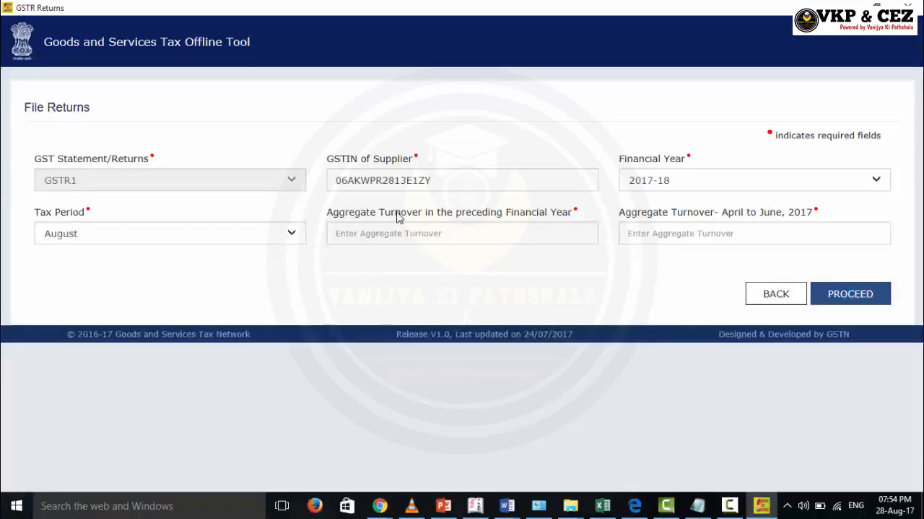
click(487, 231)
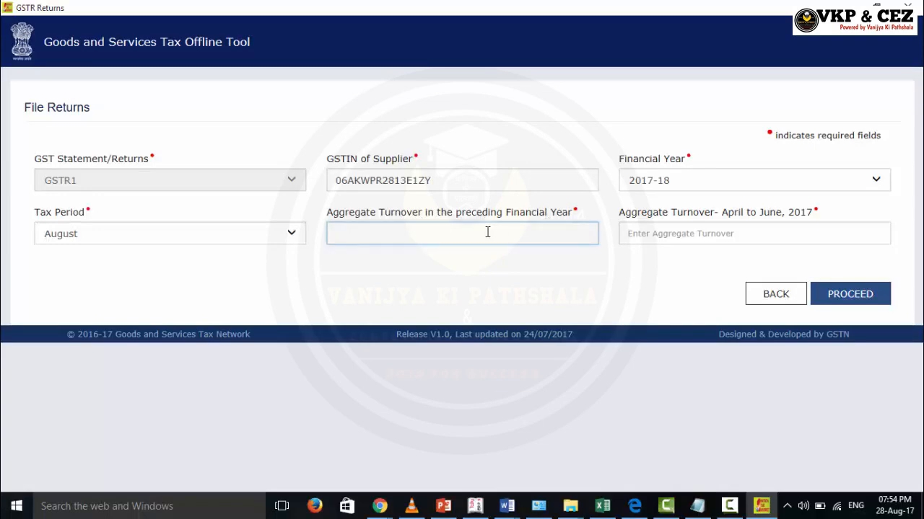
text(500000)
click(648, 239)
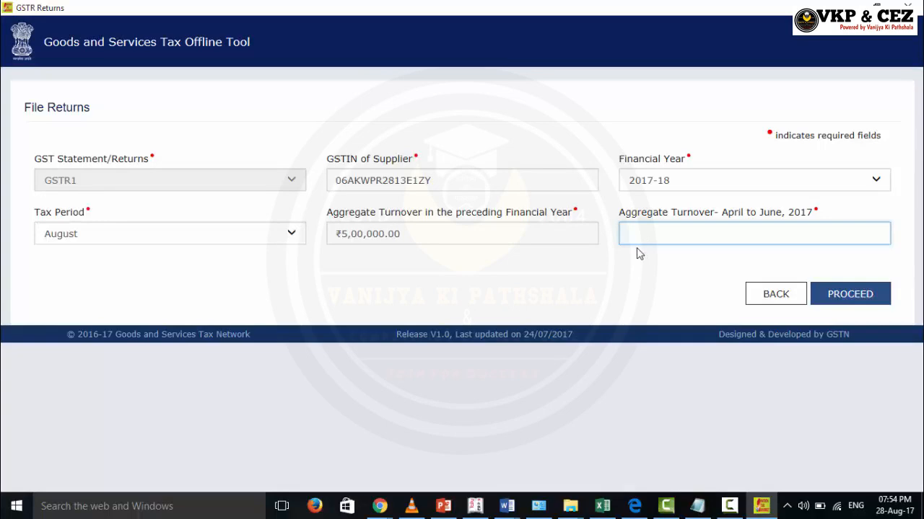
text(0000)
click(843, 297)
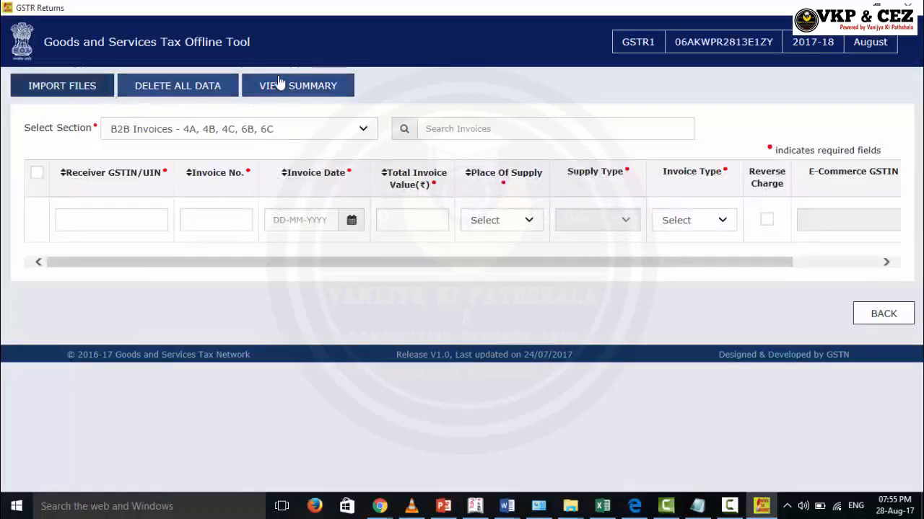
Keep the B2B Invoices section and paste the receiver's GSTIN into the first invoice row
click(115, 130)
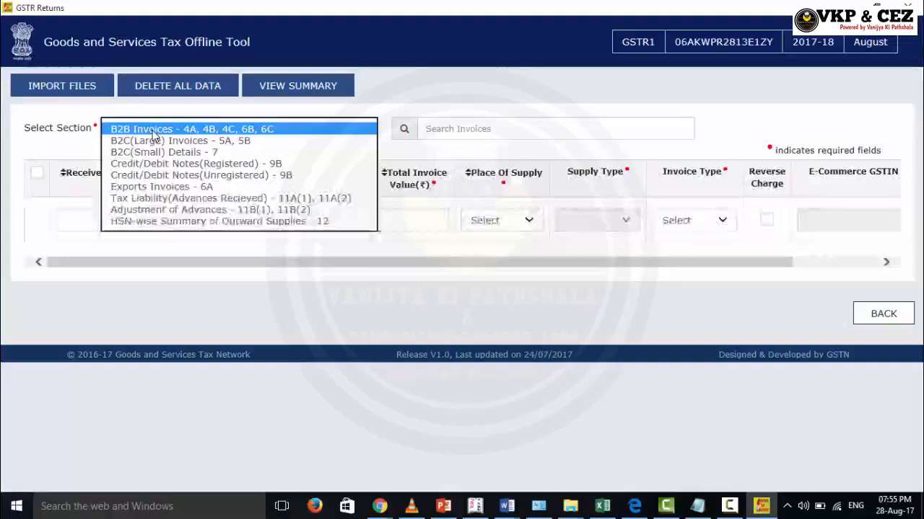
click(153, 131)
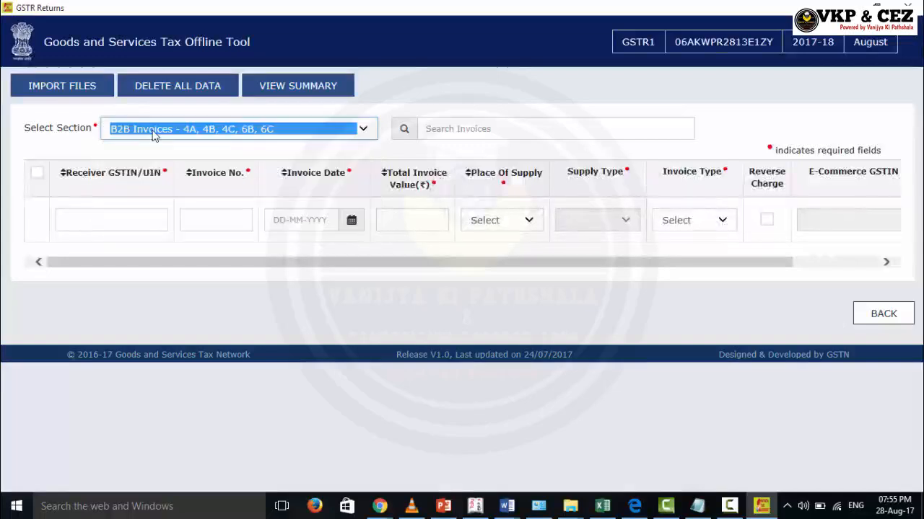
click(84, 226)
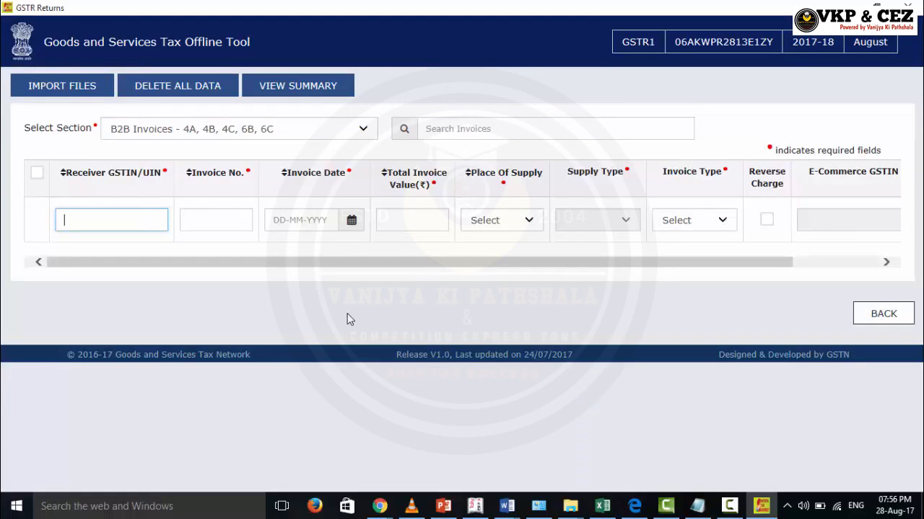
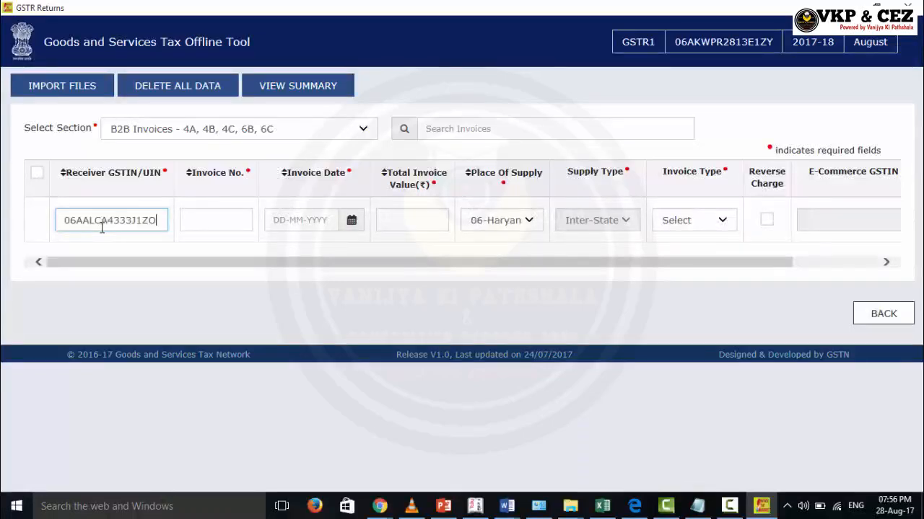
click(194, 224)
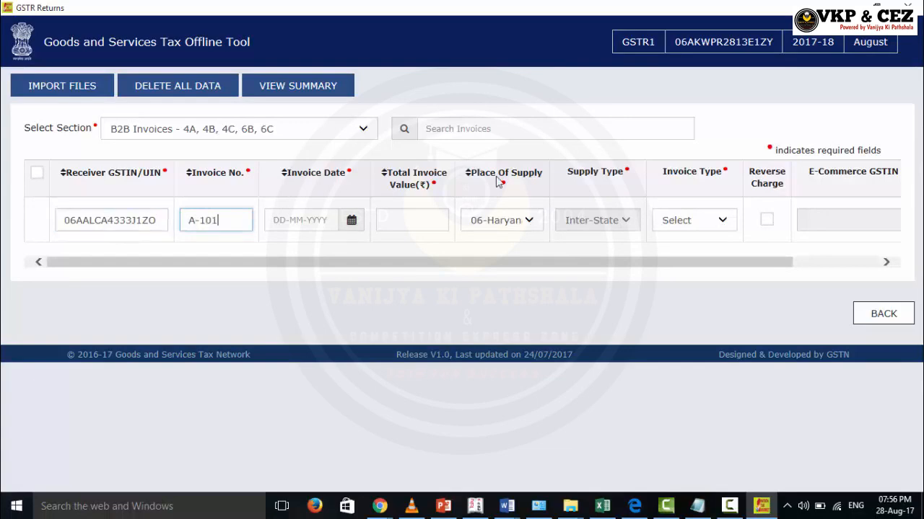
Give invoice A-101 the date 13 July 2017 and a total value of 25000
click(356, 228)
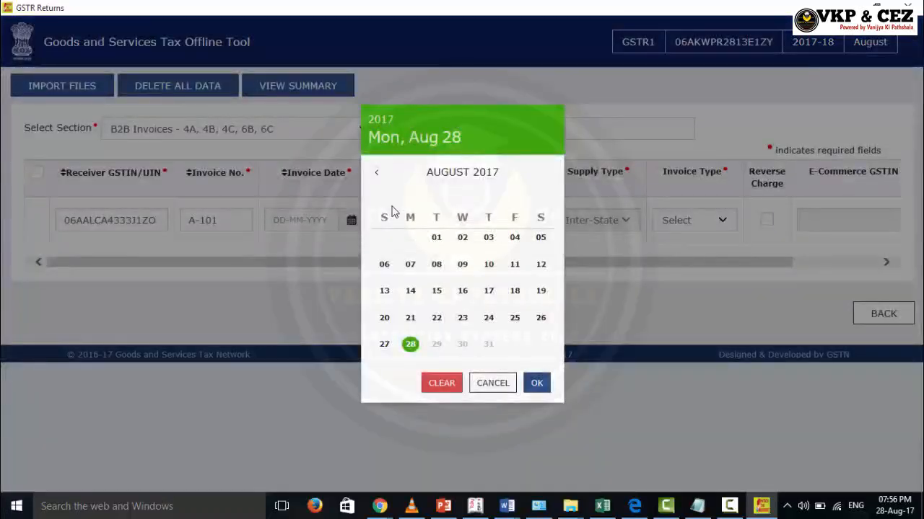
click(376, 177)
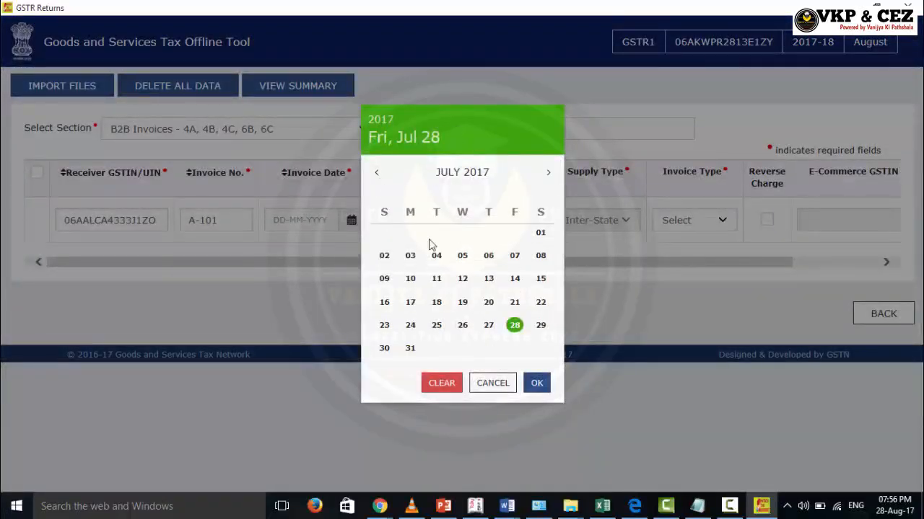
click(488, 291)
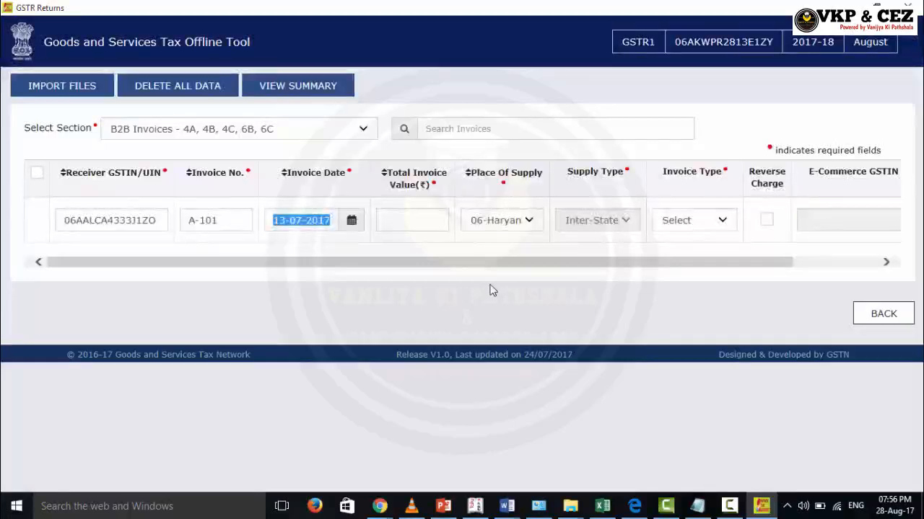
click(405, 223)
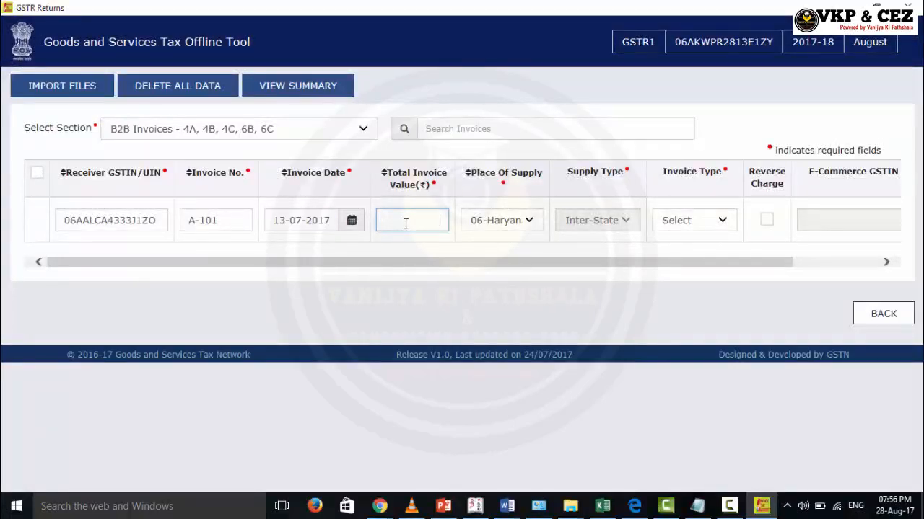
text(25000)
double_click(75, 220)
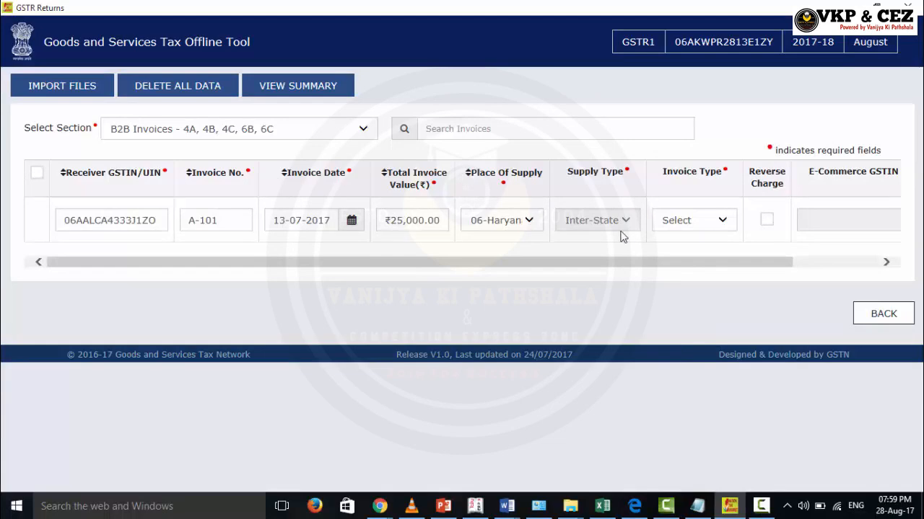
Set the invoice type to Regular and scroll the row across to Actions
click(724, 223)
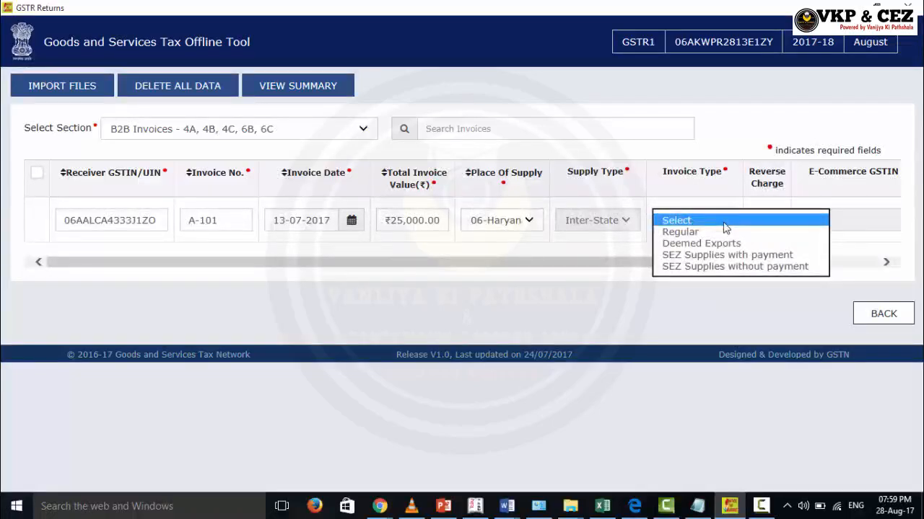
click(681, 232)
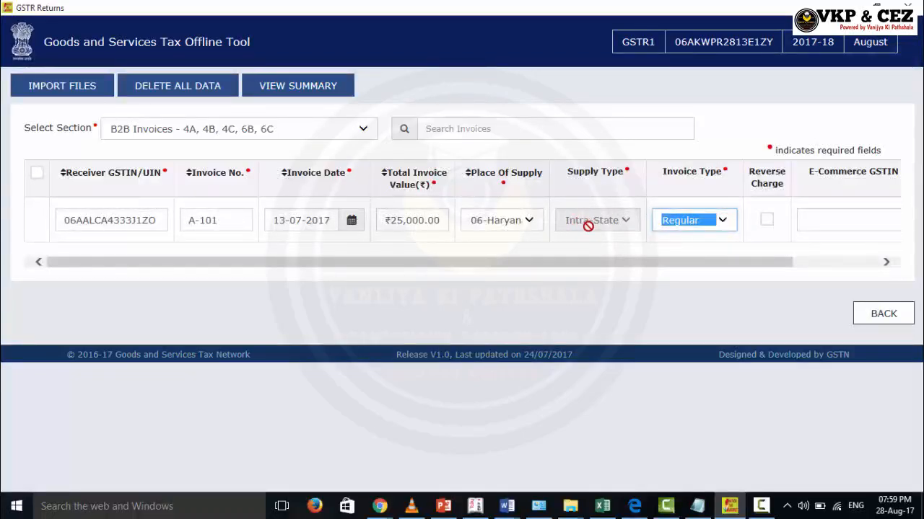
drag(752, 262, 832, 264)
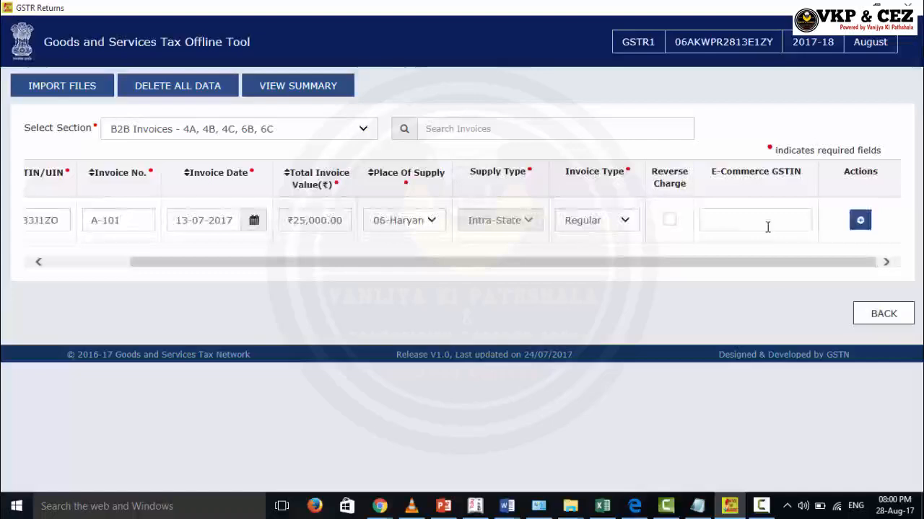
drag(784, 264, 846, 268)
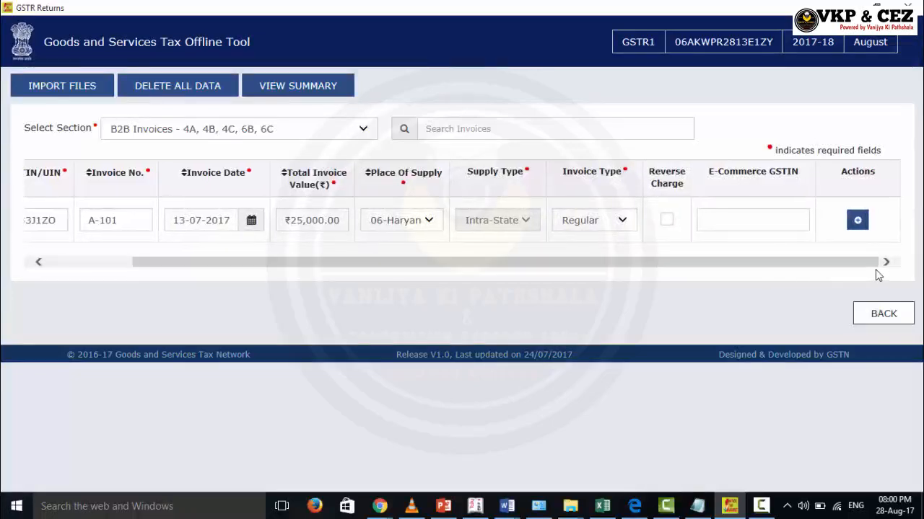
Add an 18% rate item with 25000 taxable value to invoice A-101 and save it
click(857, 221)
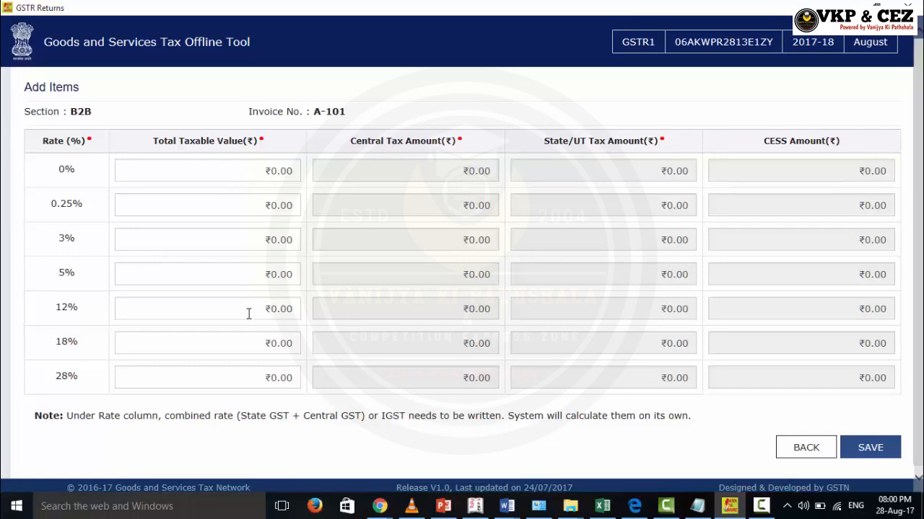
click(236, 340)
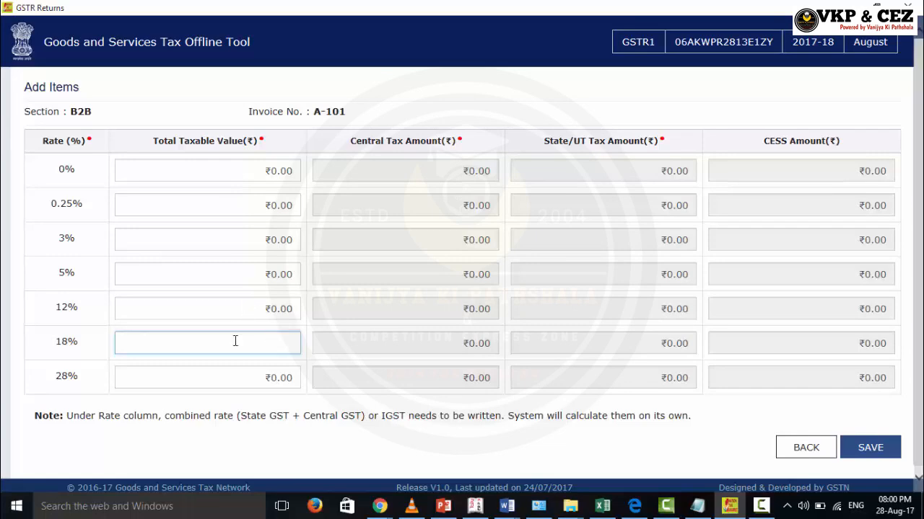
text(25)
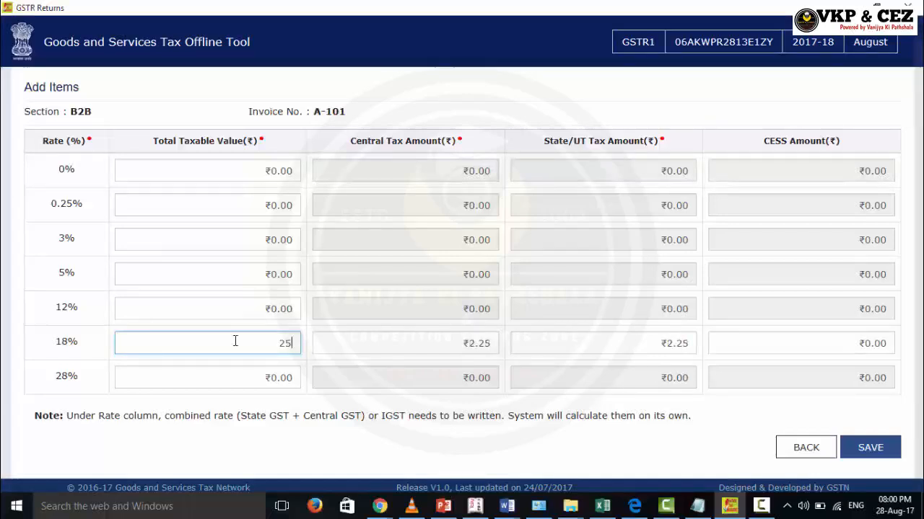
text(000)
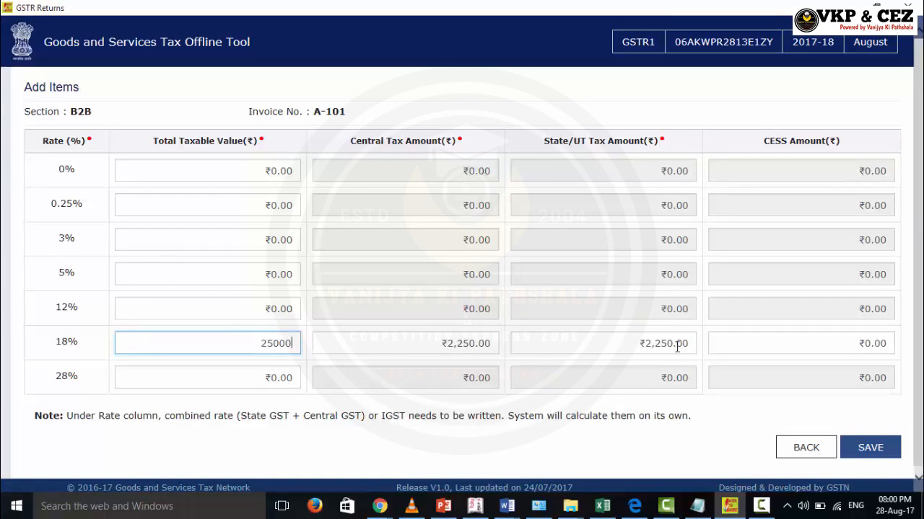
click(870, 448)
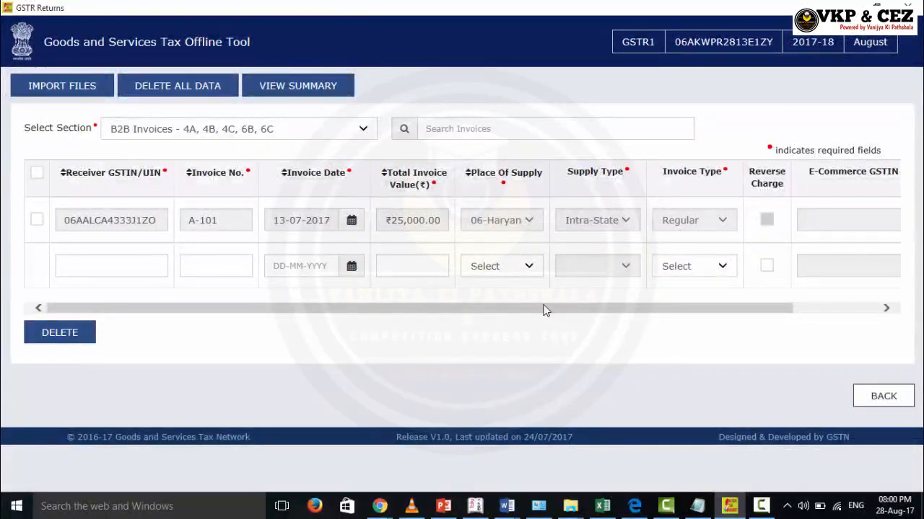
Scroll the B2B table to confirm invoice A-101 is listed, then bring up the section list
drag(544, 309, 724, 312)
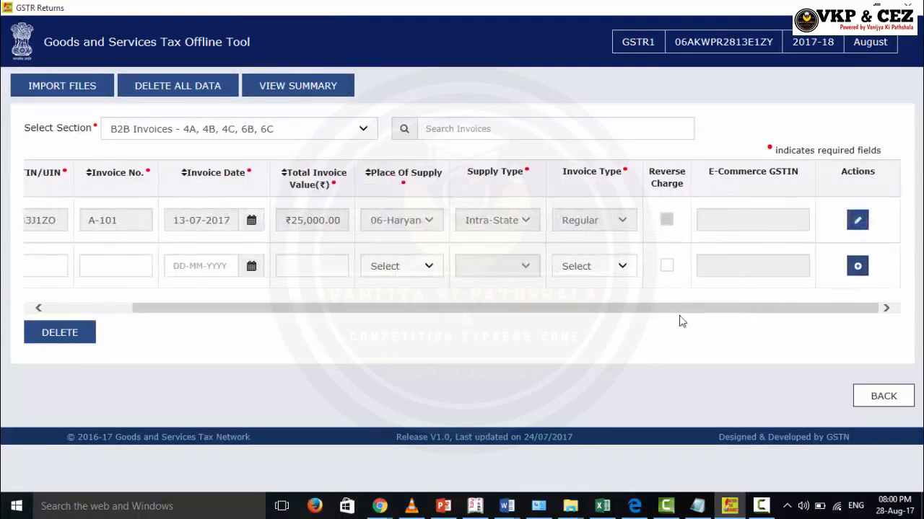
drag(652, 312, 547, 318)
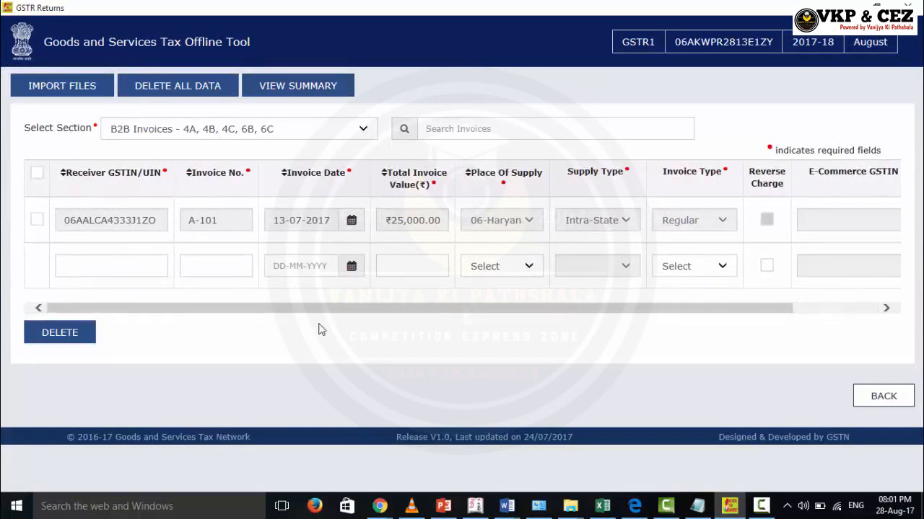
click(171, 137)
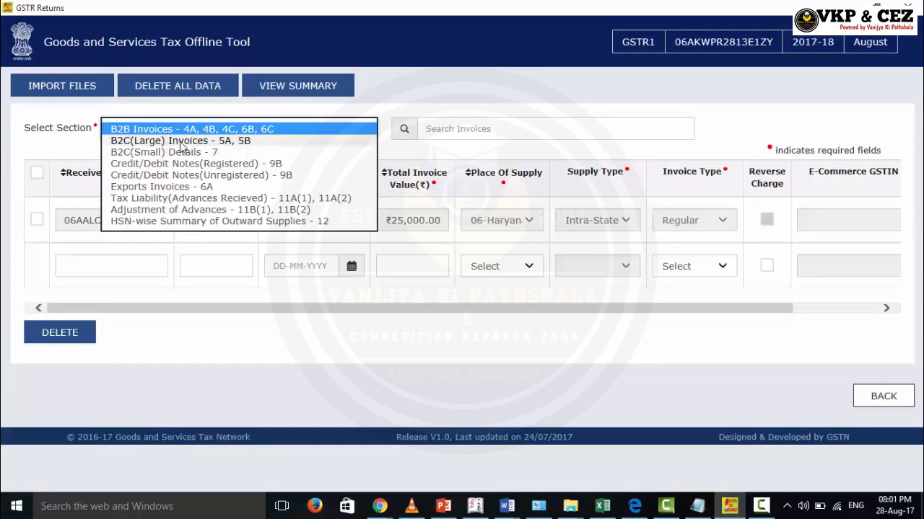
Switch to B2C(Large) Invoices - 5A, 5B and inspect its Invoice No. field
click(181, 142)
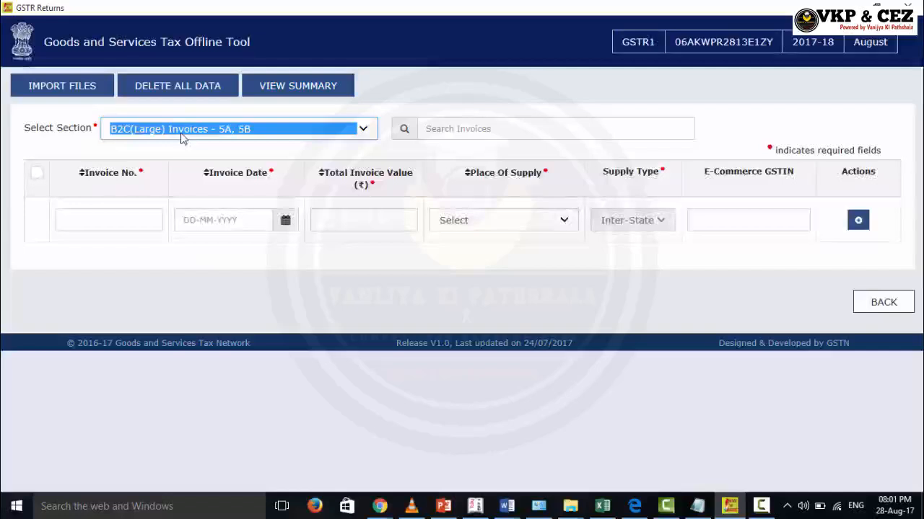
click(113, 219)
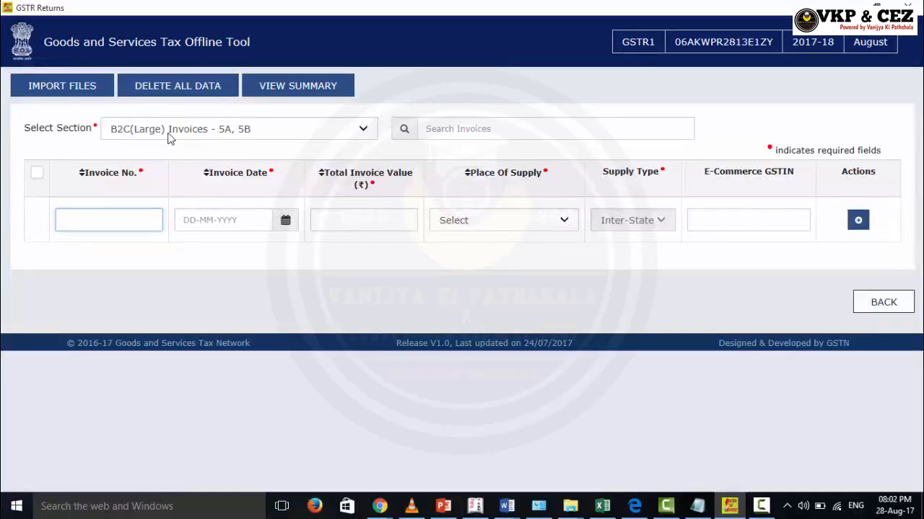
click(239, 137)
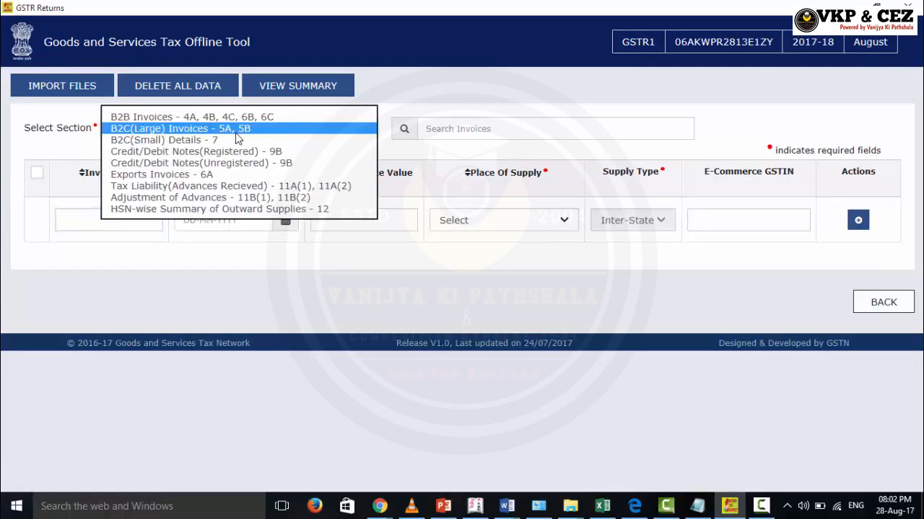
Switch to Credit/Debit Notes(Registered) - 9B and review its Document Type choices
click(202, 152)
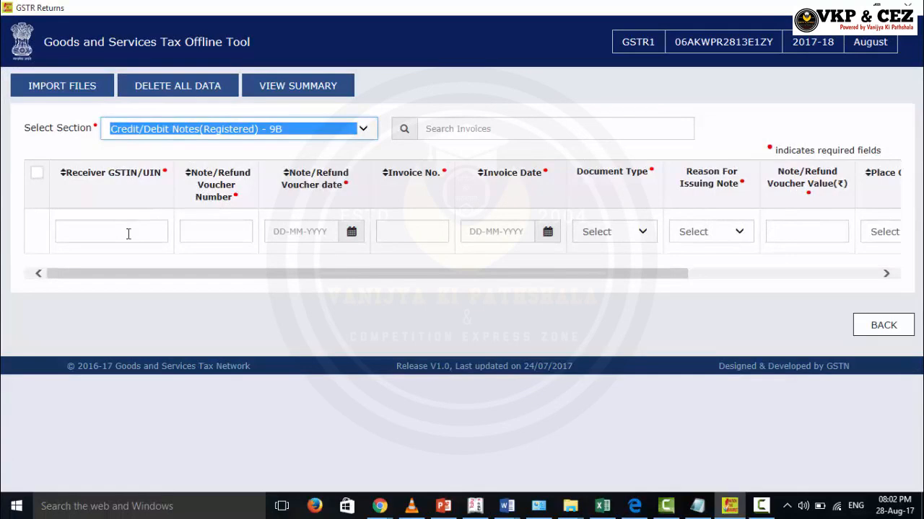
click(127, 233)
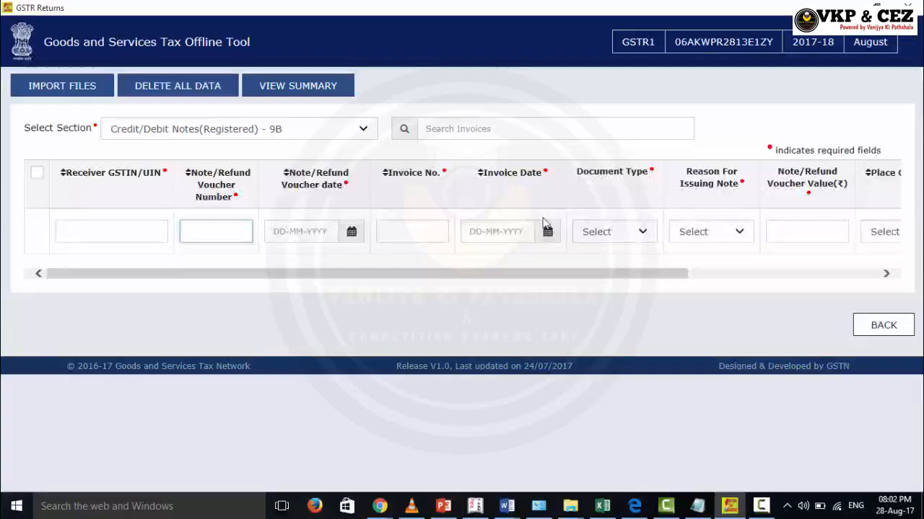
click(626, 238)
click(625, 238)
click(625, 239)
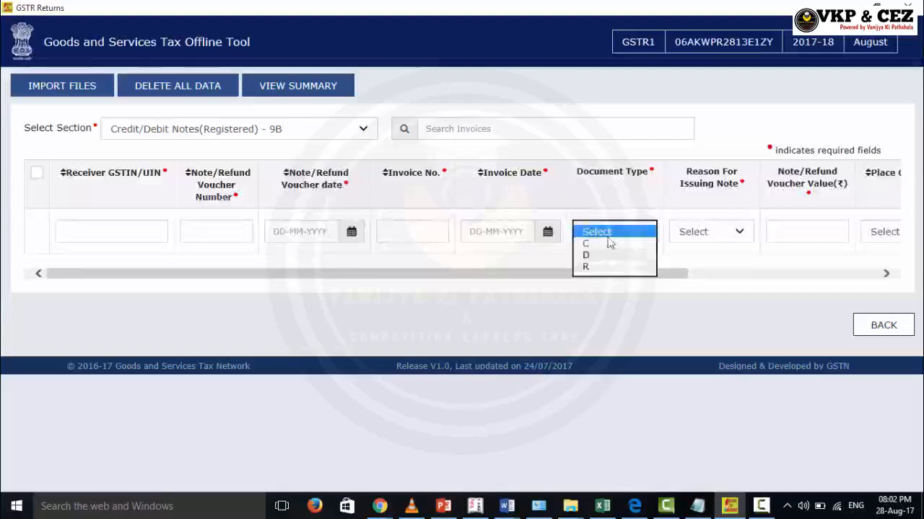
click(652, 283)
click(687, 294)
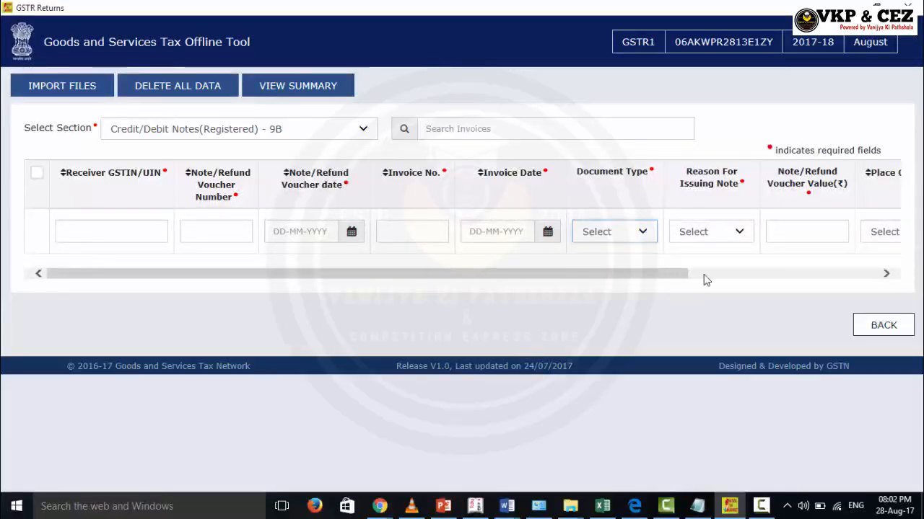
Review the reasons for issuing a note and scroll across the note's value fields
click(738, 234)
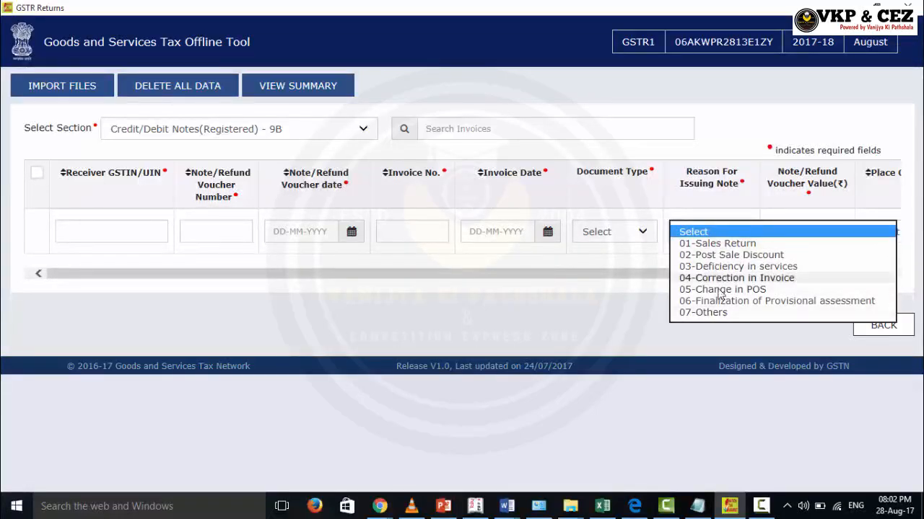
click(586, 309)
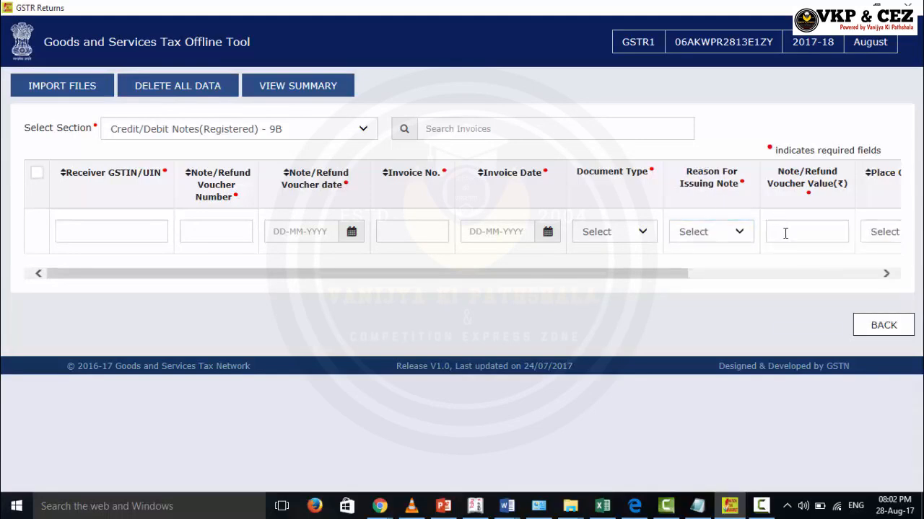
drag(655, 277, 761, 283)
click(683, 232)
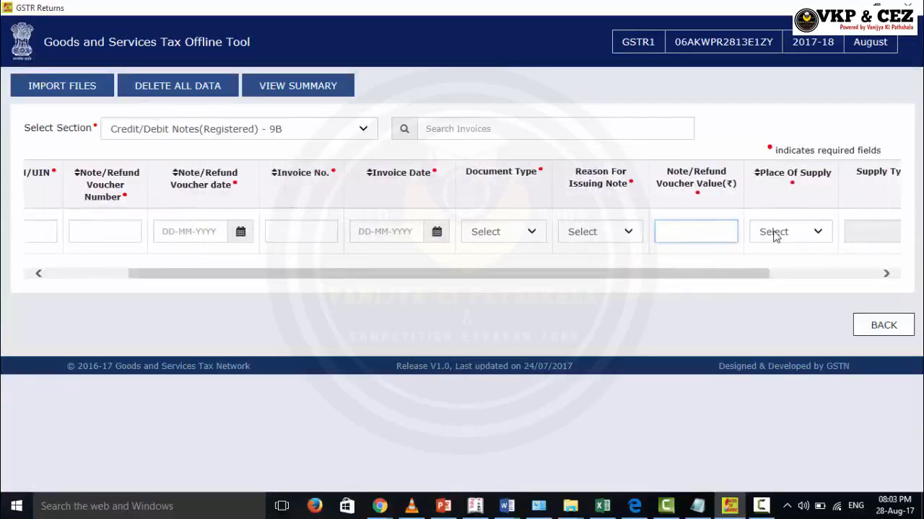
click(745, 280)
drag(801, 278, 887, 273)
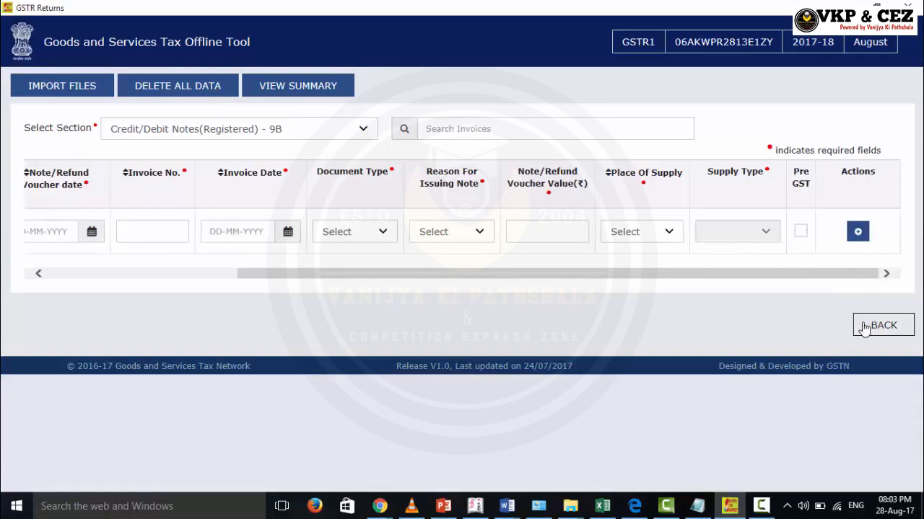
click(217, 129)
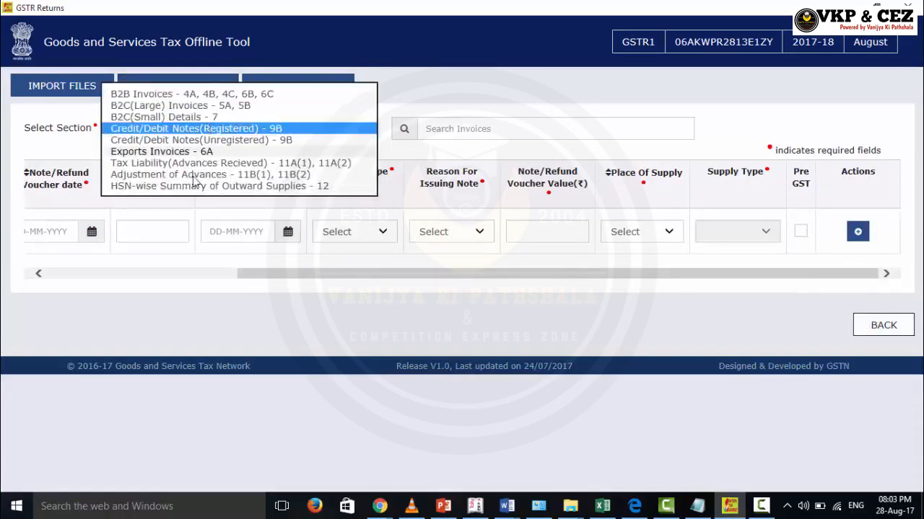
View Credit/Debit Notes(Unregistered) - 9B, then switch to Exports Invoices - 6A
click(158, 141)
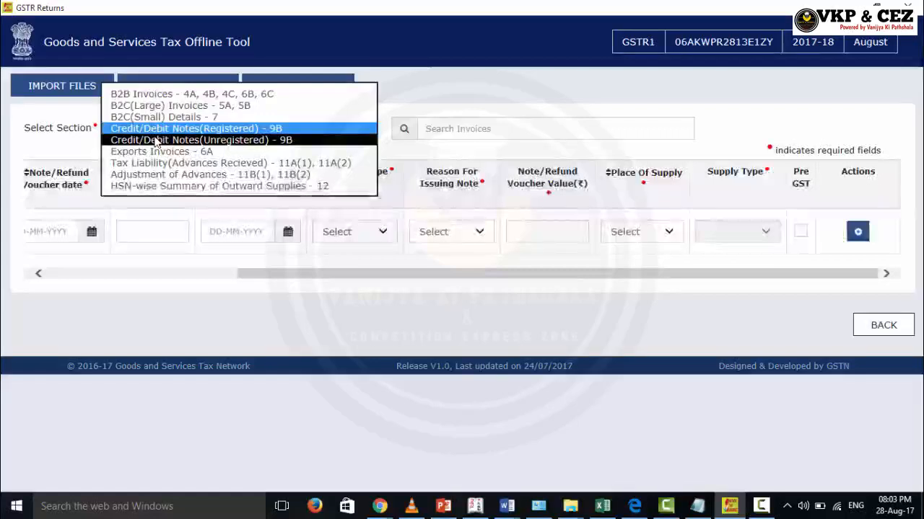
click(158, 141)
click(160, 137)
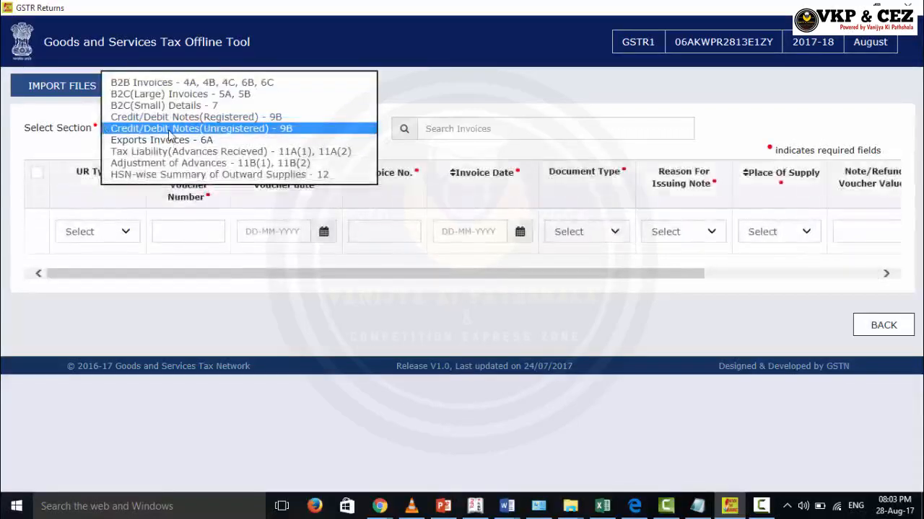
click(165, 136)
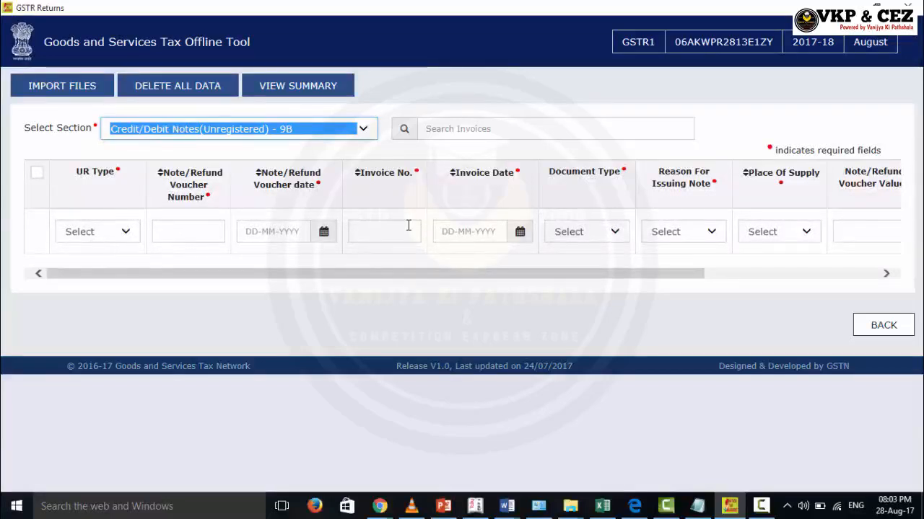
click(322, 135)
click(187, 140)
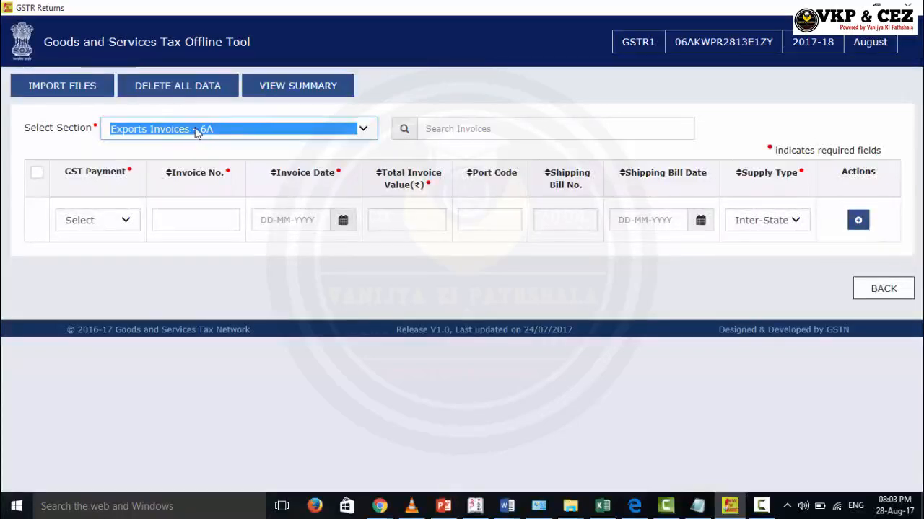
click(196, 134)
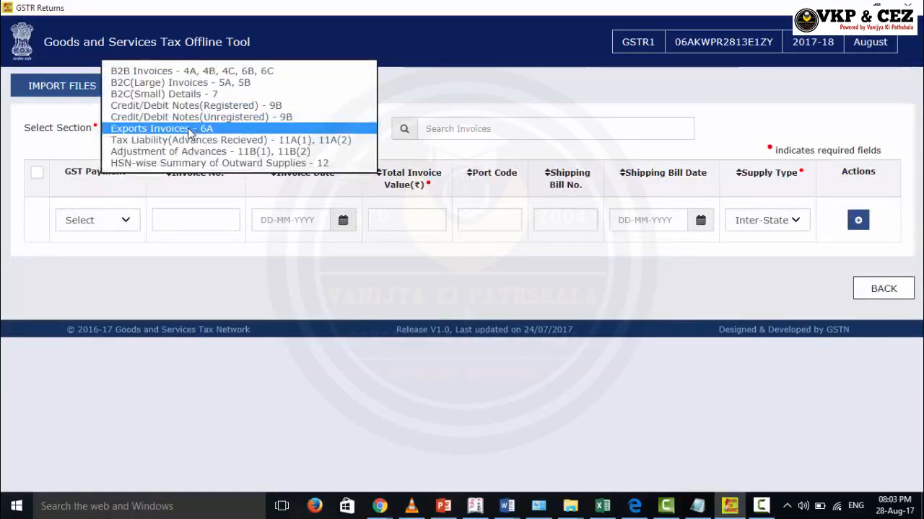
click(145, 279)
click(127, 221)
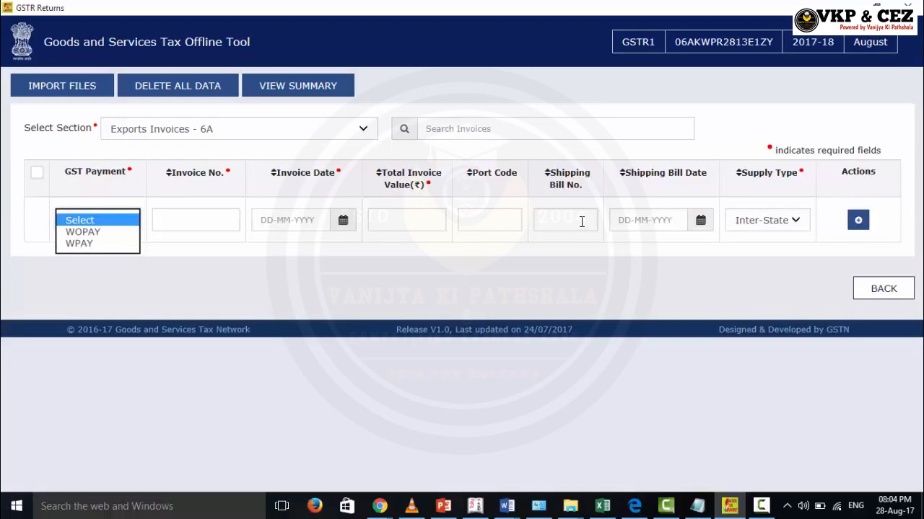
click(798, 226)
click(798, 227)
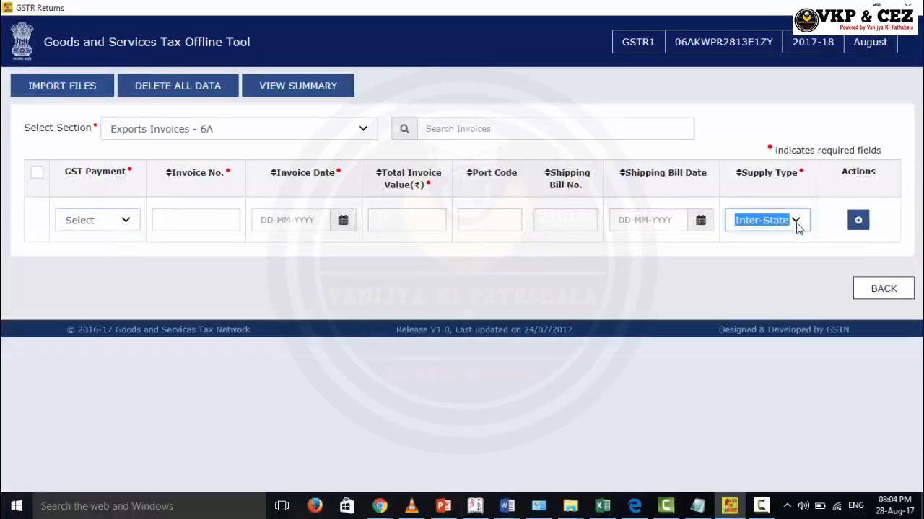
click(312, 135)
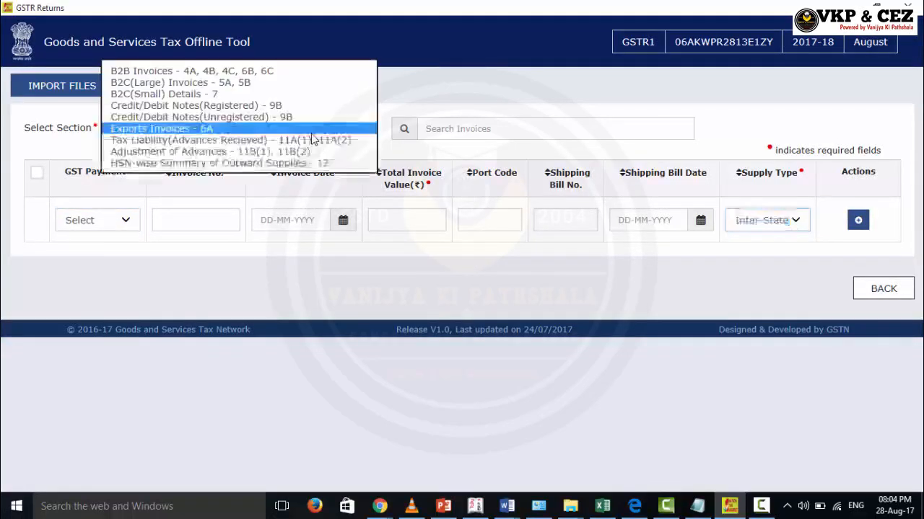
View Tax Liability(Advances Recieved) - 11A, then switch to Adjustment of Advances - 11B(1), 11B(2)
click(256, 142)
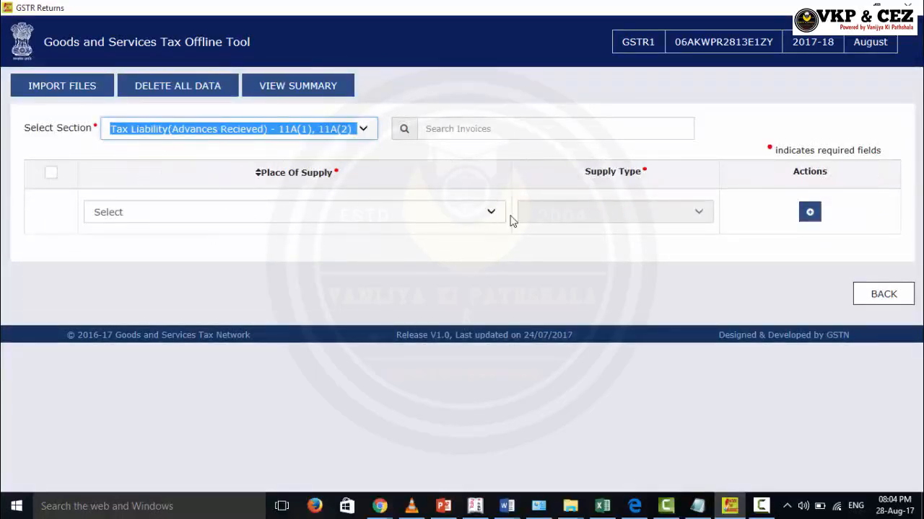
click(267, 133)
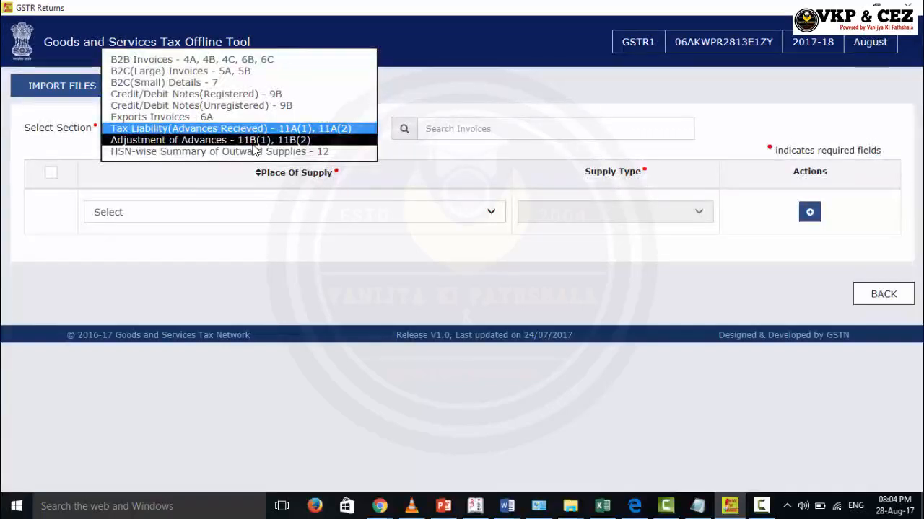
click(253, 141)
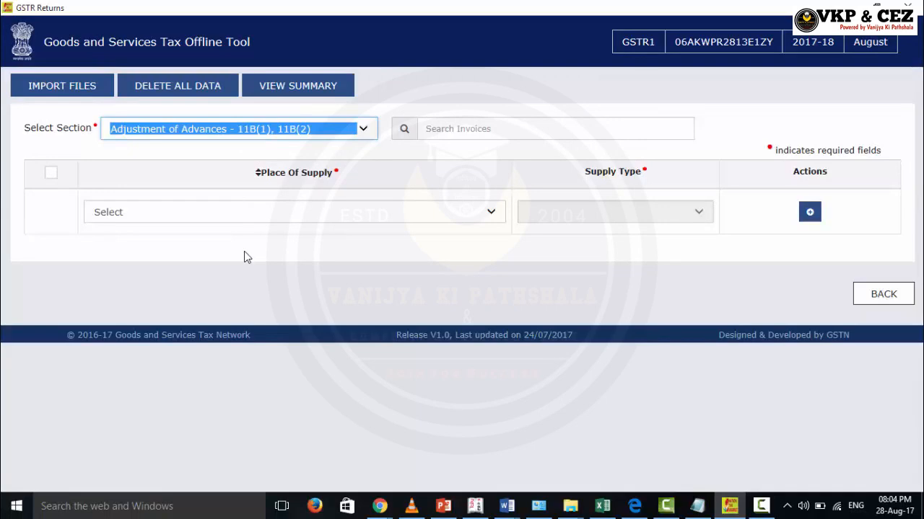
click(289, 134)
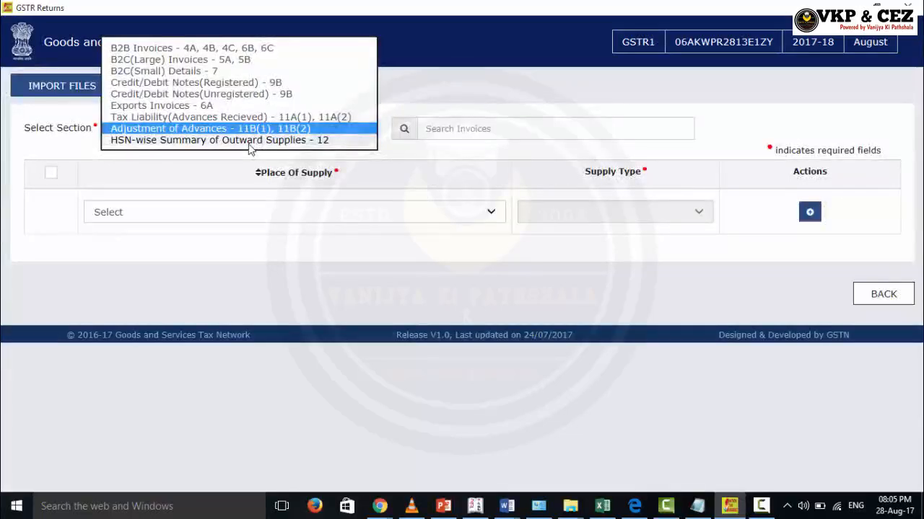
View the HSN-wise Summary of Outward Supplies - 12 section, then go back twice to home
click(249, 142)
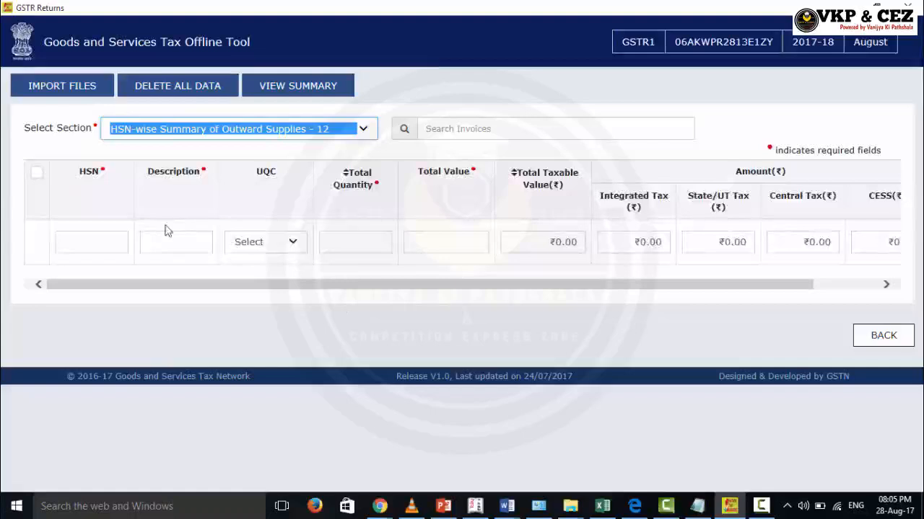
click(881, 340)
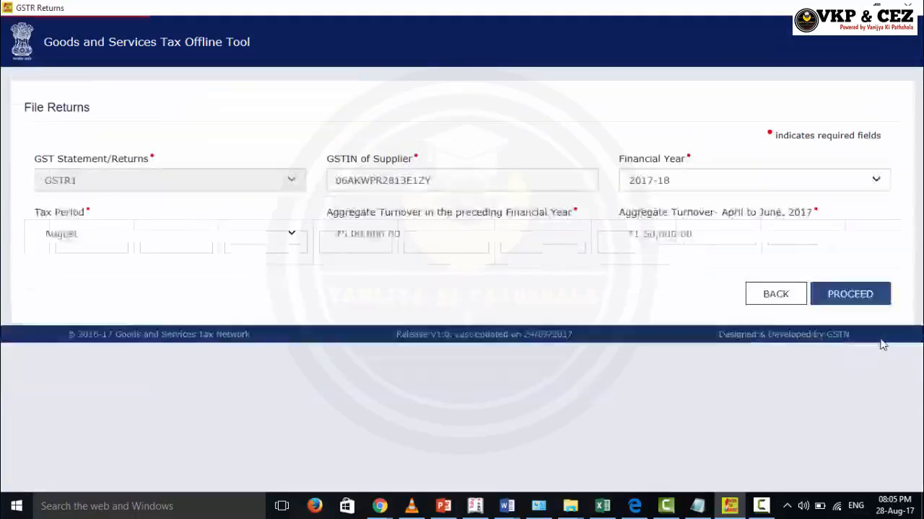
click(770, 301)
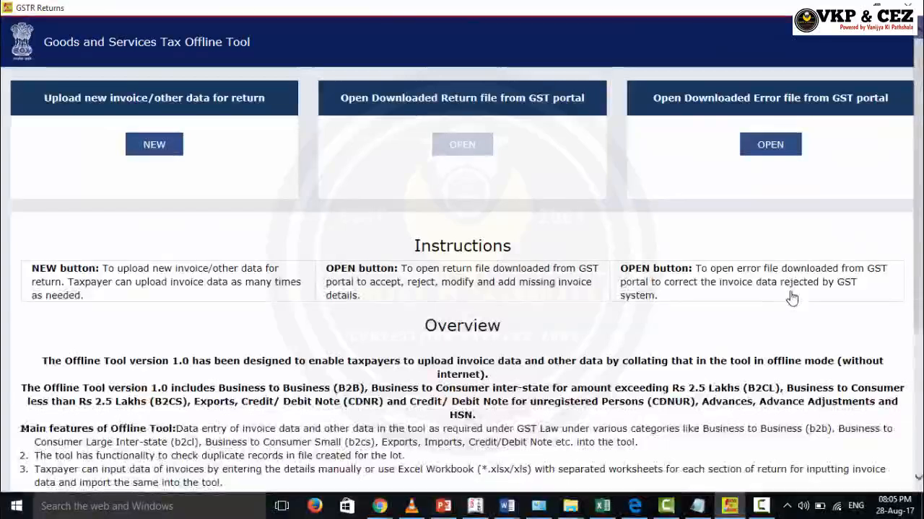